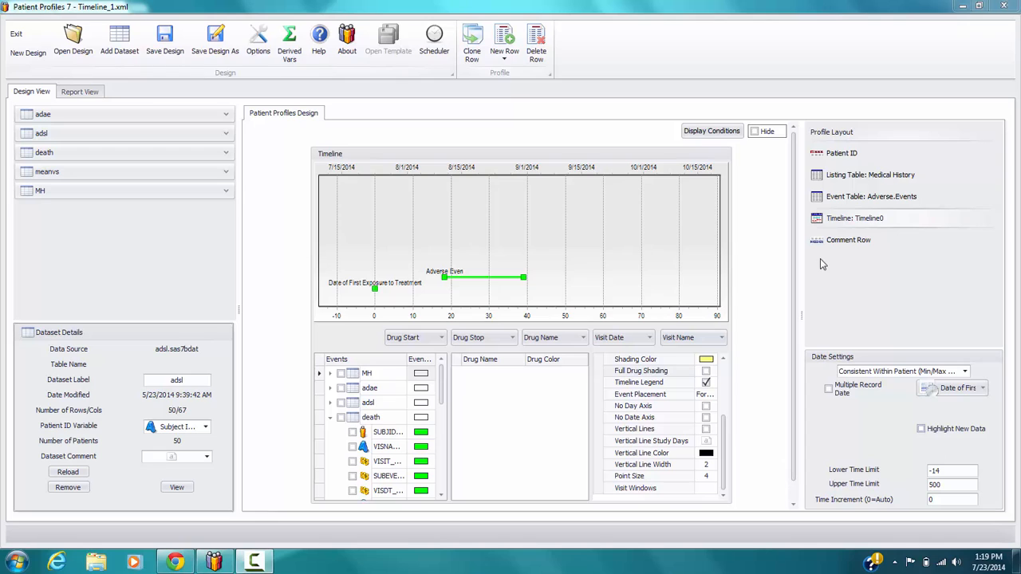
Assign VISIT from the meanvs dataset as the timeline's visit name and VSDT as its visit date.
{"action": "left_click", "coordinate": [226, 172]}
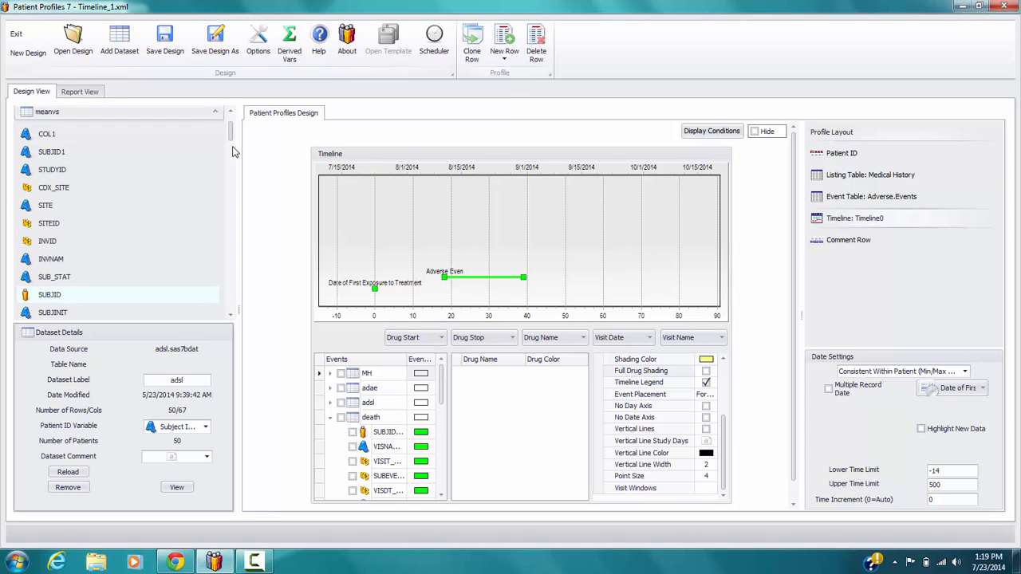
{"action": "left_click_drag", "start_coordinate": [234, 143], "coordinate": [230, 152]}
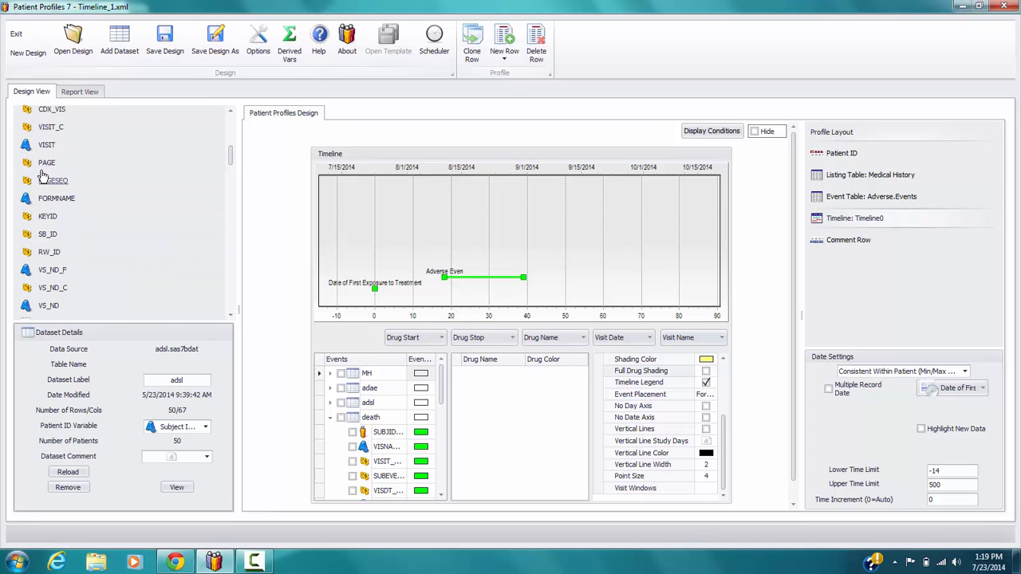
{"action": "left_click", "coordinate": [46, 146]}
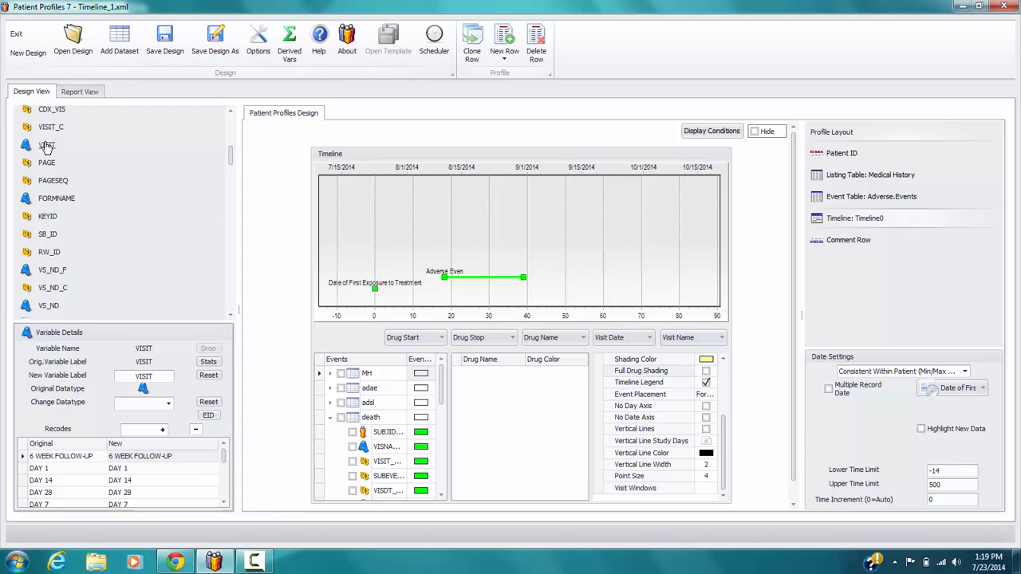
{"action": "left_click_drag", "start_coordinate": [45, 150], "coordinate": [691, 344]}
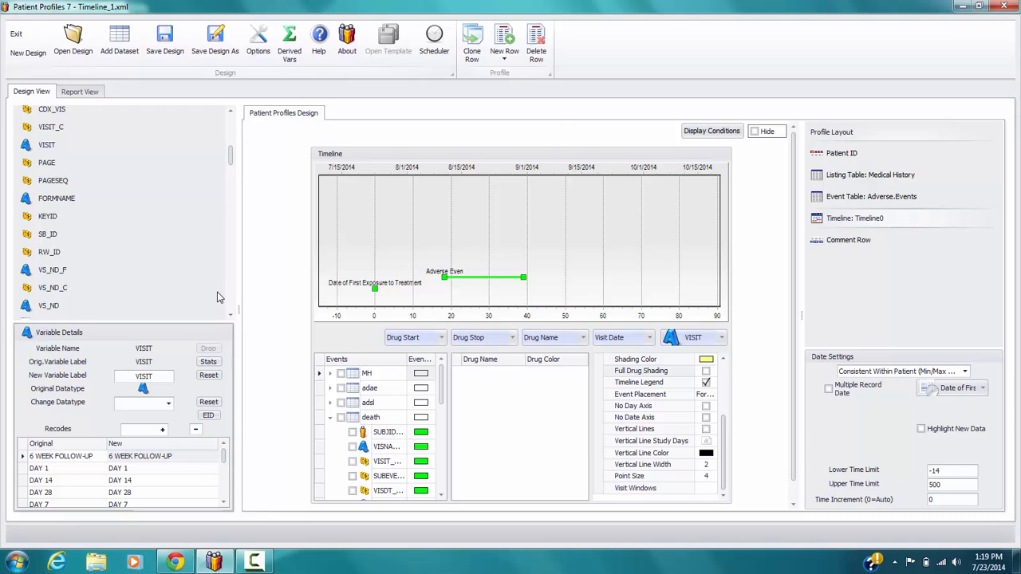
{"action": "scroll", "coordinate": [230, 159], "scroll_direction": "down", "scroll_amount": 3}
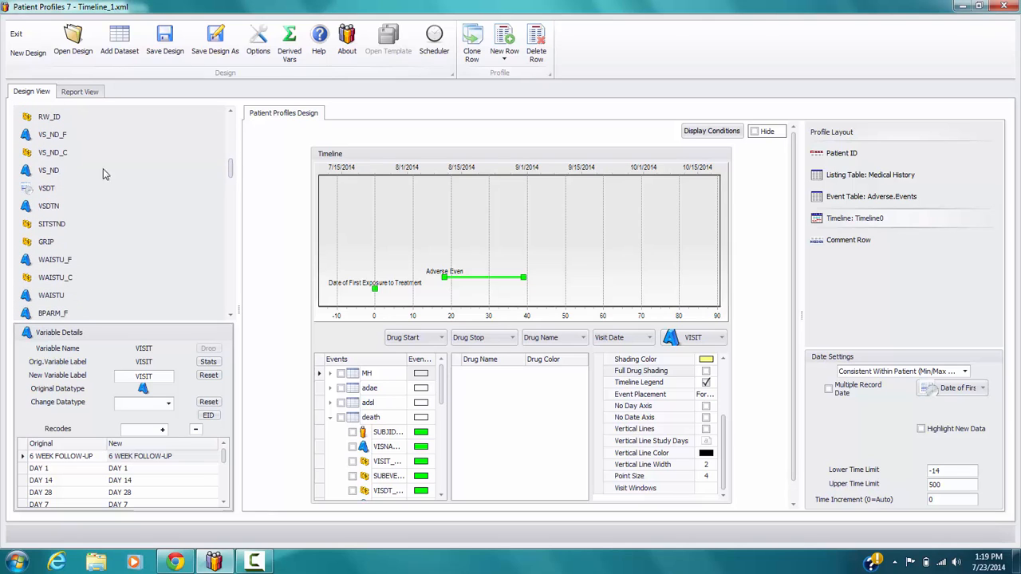
{"action": "left_click_drag", "start_coordinate": [47, 195], "coordinate": [626, 336]}
Check the visit markers on the first patient's timeline in the report, and return to the design.
{"action": "left_click", "coordinate": [79, 92]}
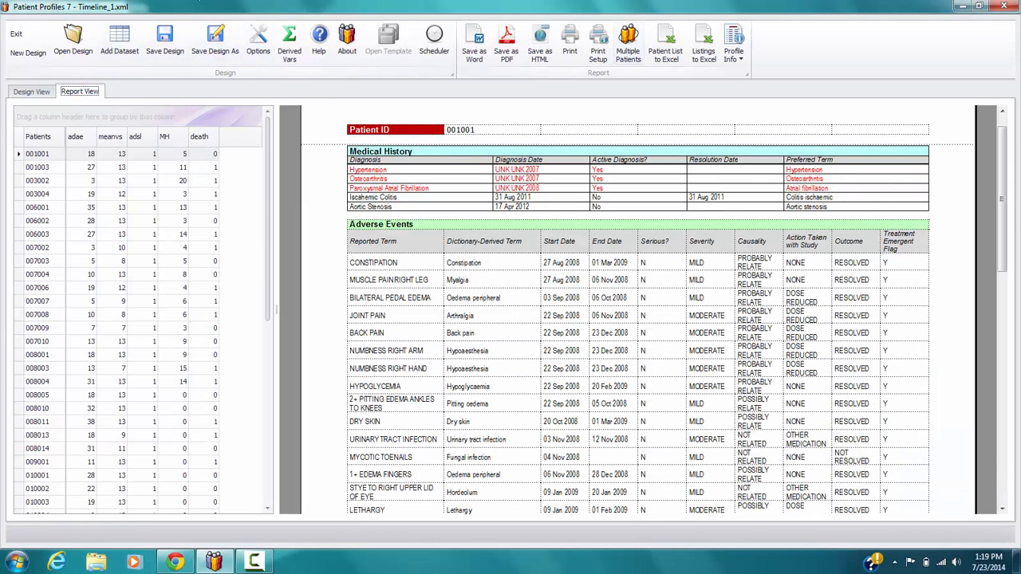
{"action": "left_click_drag", "start_coordinate": [1002, 169], "coordinate": [1003, 353]}
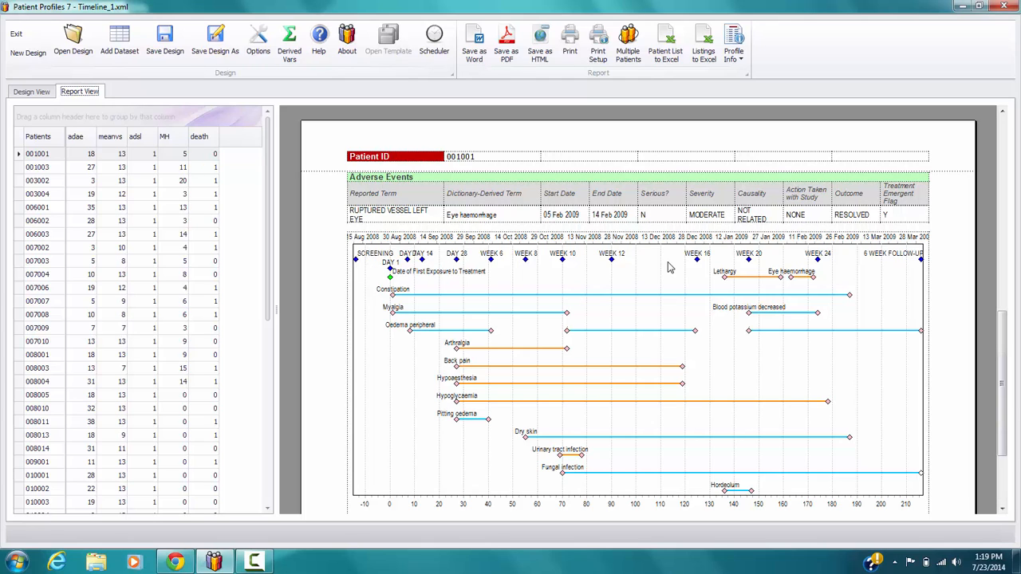
{"action": "left_click", "coordinate": [30, 92]}
From adsl, assign Date of First Exposure to Treatment as drug start, Date of Last Exposure to Treatment as drug stop, and Dose Per Day as drug name.
{"action": "scroll", "coordinate": [228, 165], "scroll_direction": "up", "scroll_amount": 10}
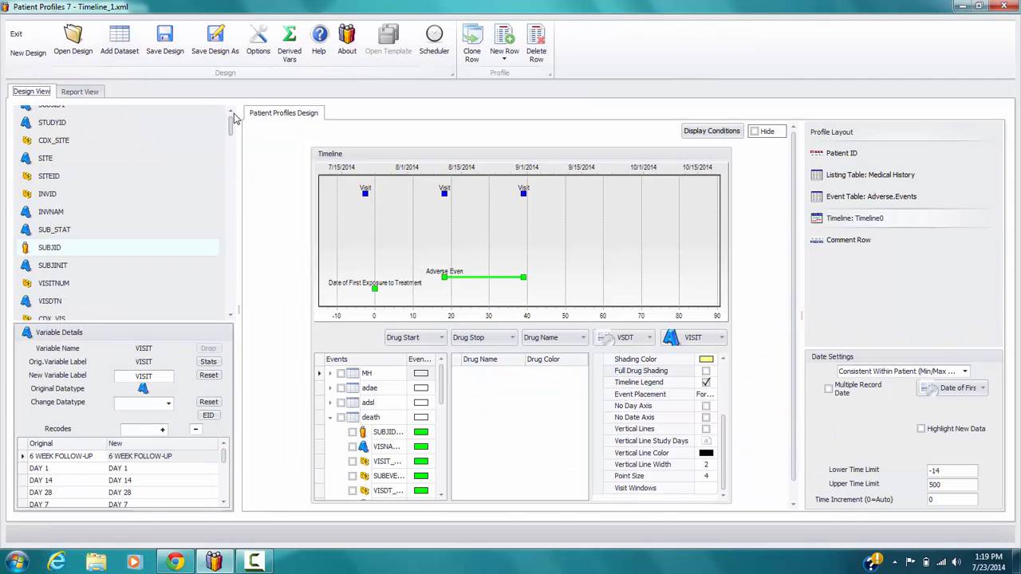
{"action": "left_click", "coordinate": [216, 176]}
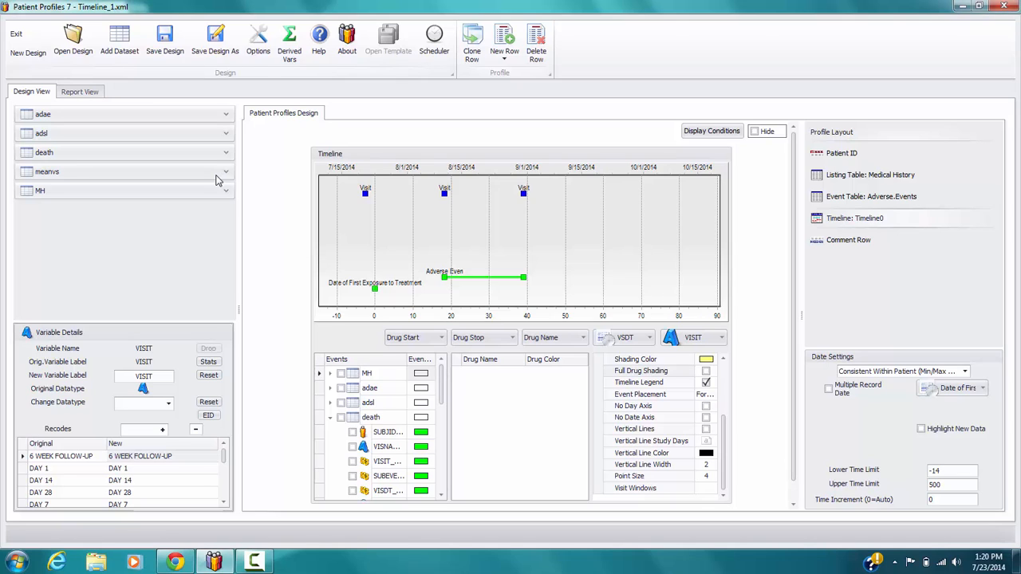
{"action": "left_click", "coordinate": [227, 134]}
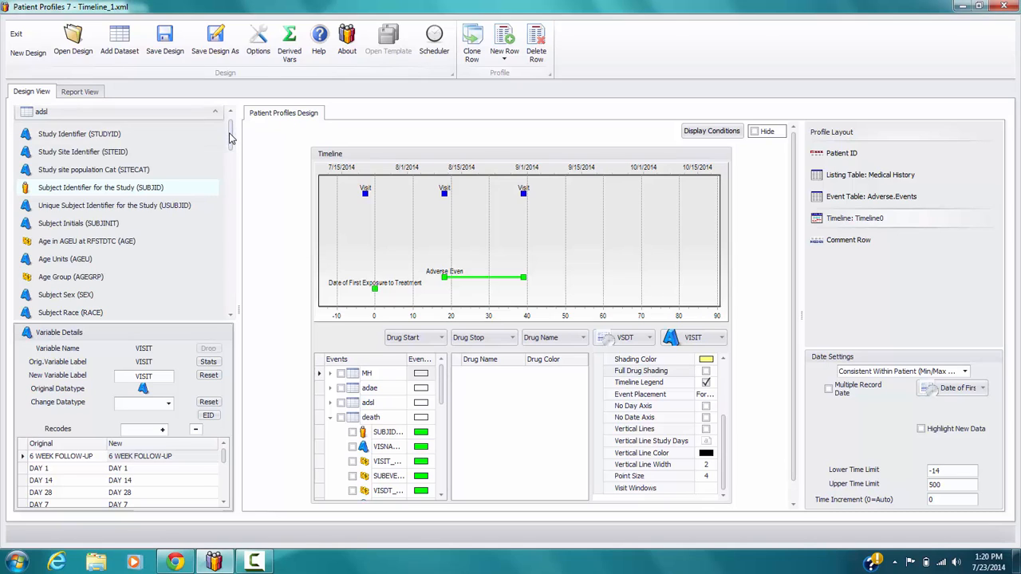
{"action": "left_click_drag", "start_coordinate": [232, 138], "coordinate": [242, 250]}
{"action": "left_click_drag", "start_coordinate": [113, 185], "coordinate": [411, 339]}
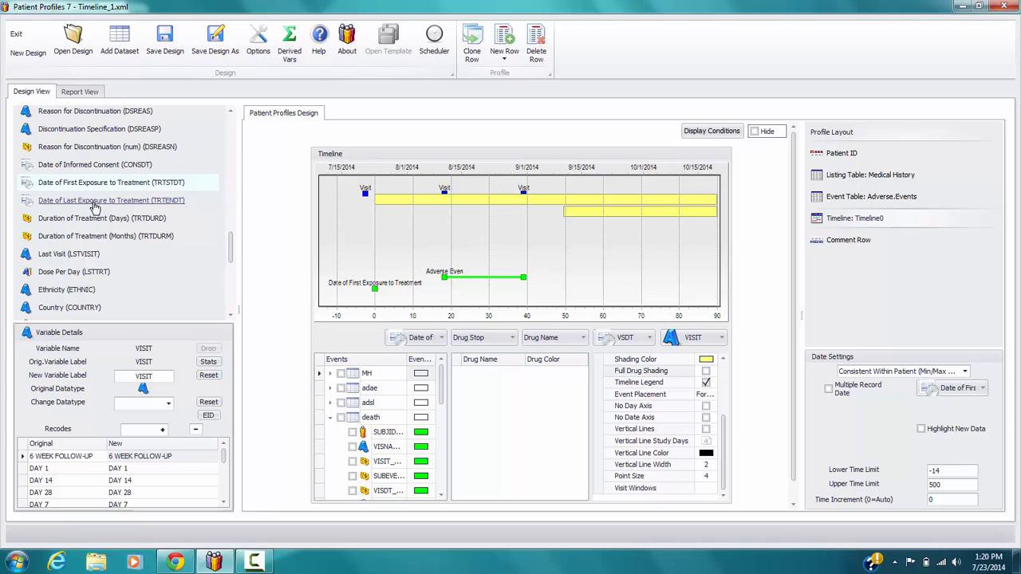
{"action": "left_click_drag", "start_coordinate": [94, 203], "coordinate": [493, 348]}
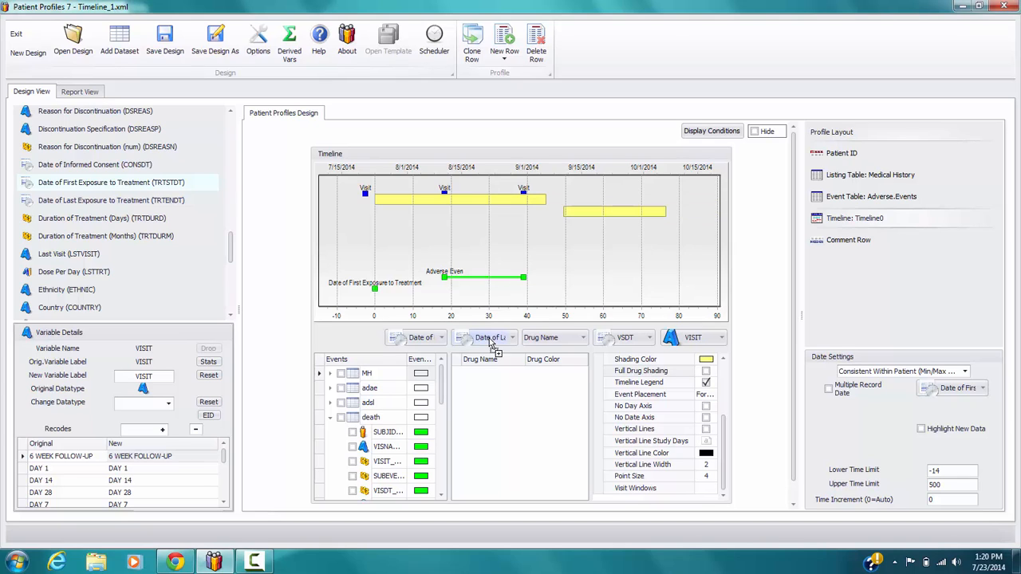
{"action": "left_click_drag", "start_coordinate": [54, 272], "coordinate": [552, 343]}
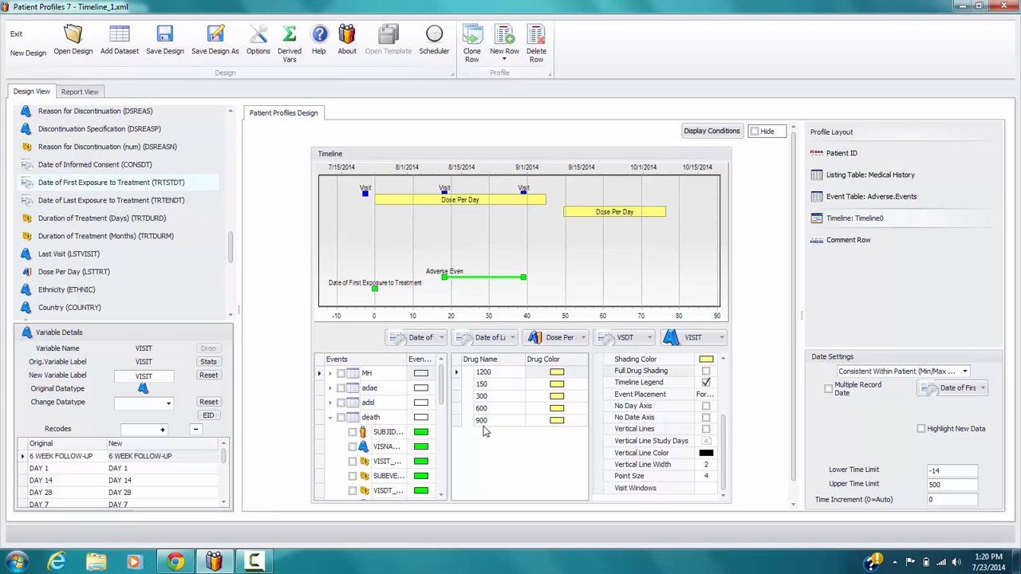
Color the doses: 150 light pink, 300 light yellow, 600 light green, 900 light cyan and 1200 light purple.
{"action": "left_click", "coordinate": [577, 390]}
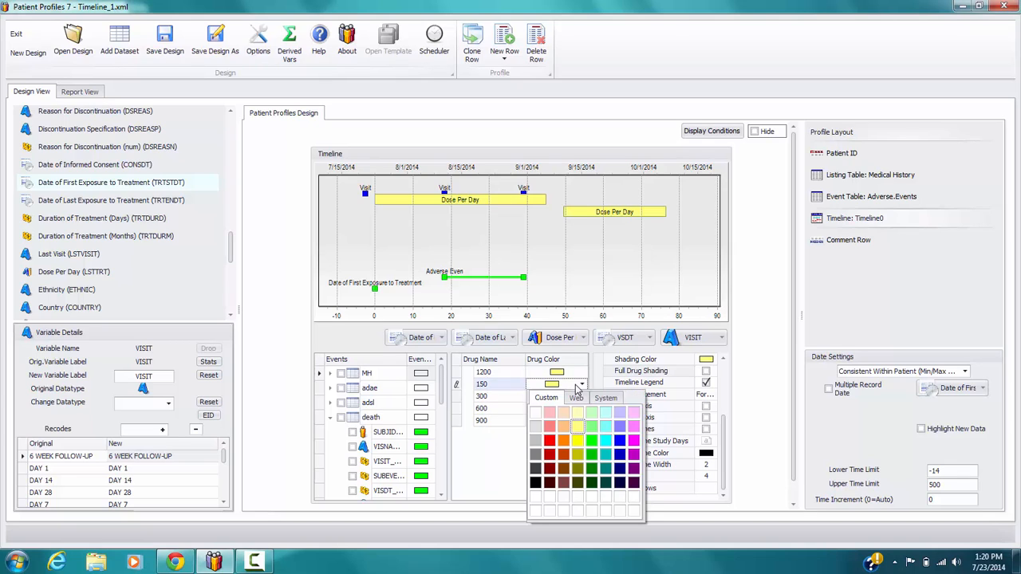
{"action": "left_click", "coordinate": [550, 420]}
{"action": "left_click", "coordinate": [584, 397]}
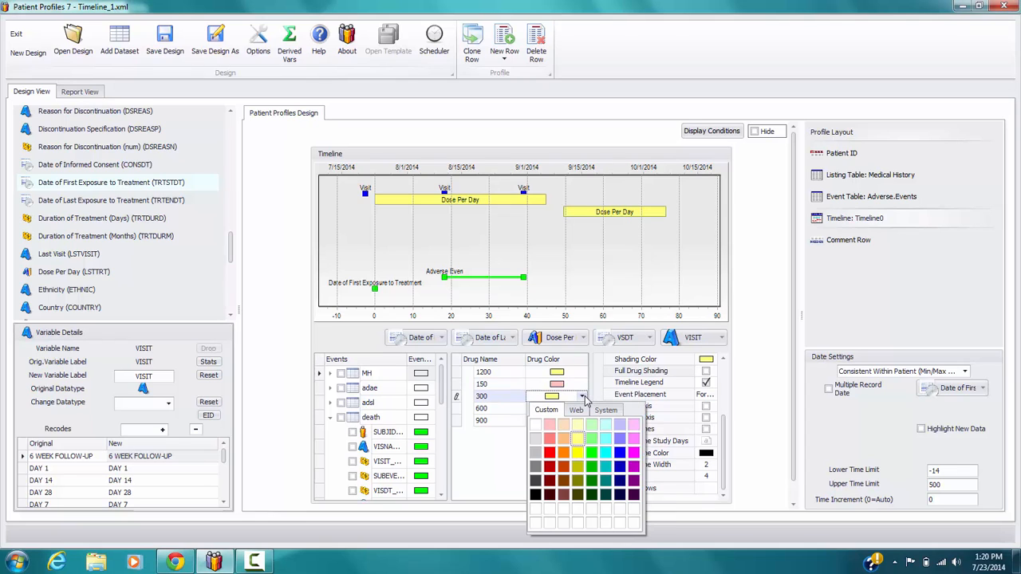
{"action": "left_click", "coordinate": [576, 424]}
{"action": "left_click", "coordinate": [583, 409]}
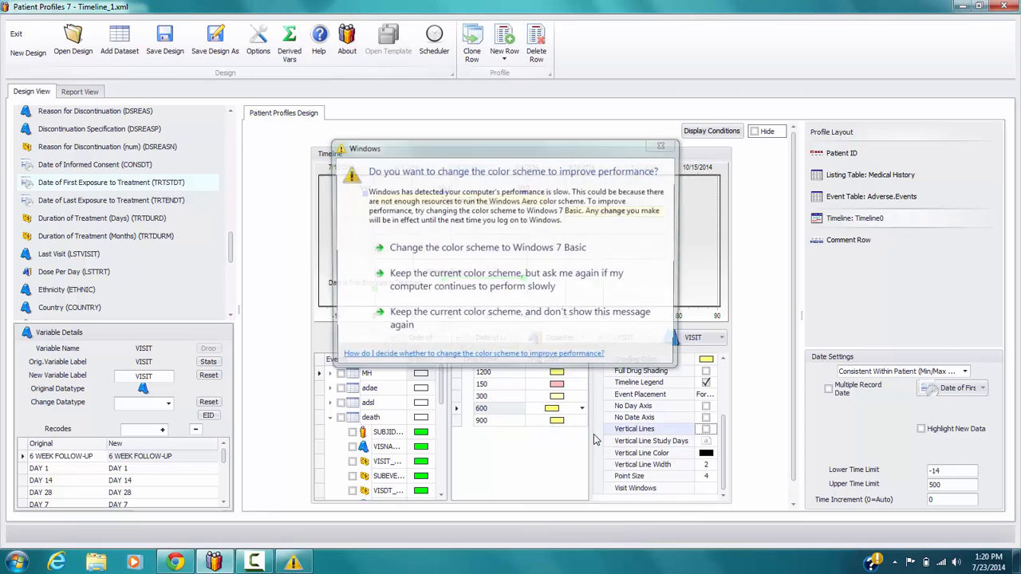
{"action": "left_click", "coordinate": [581, 410]}
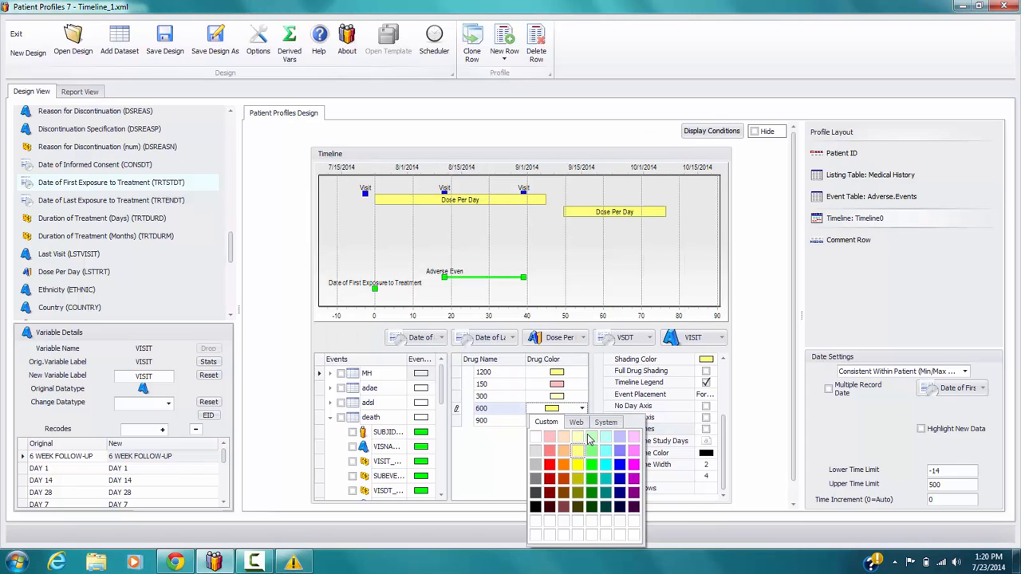
{"action": "left_click", "coordinate": [592, 440]}
{"action": "left_click", "coordinate": [583, 423]}
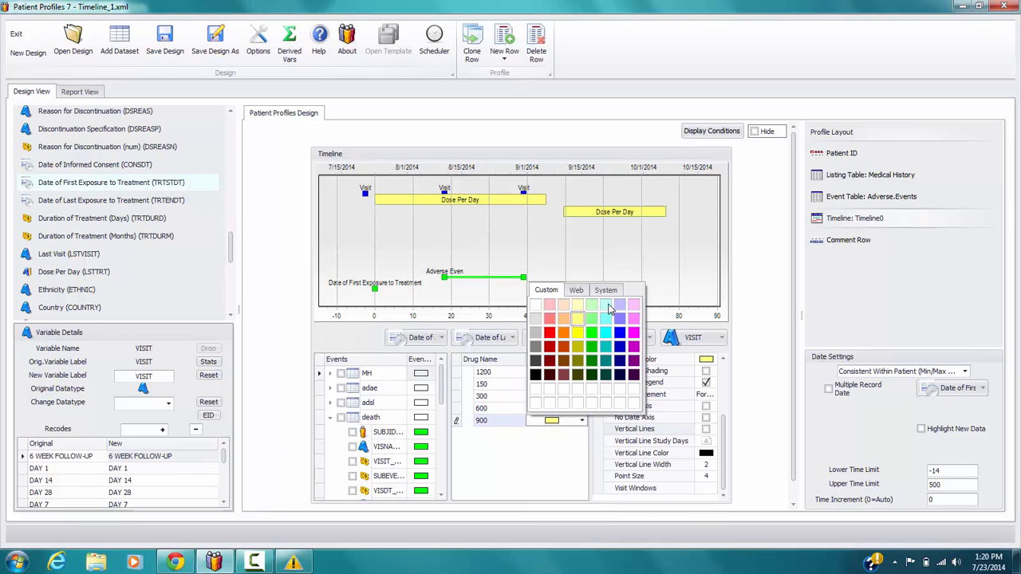
{"action": "left_click", "coordinate": [606, 306]}
{"action": "left_click", "coordinate": [587, 373]}
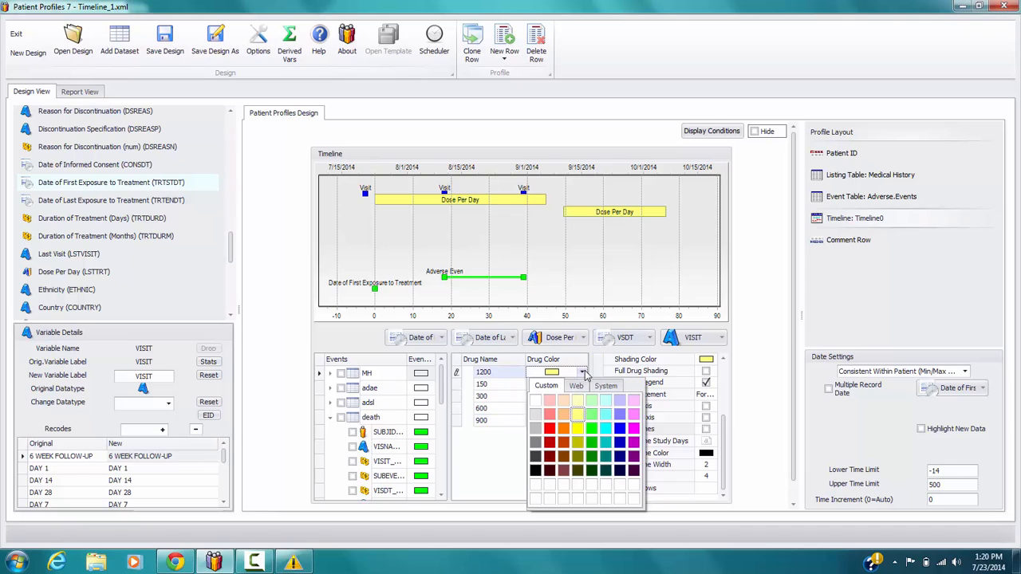
{"action": "left_click", "coordinate": [620, 405]}
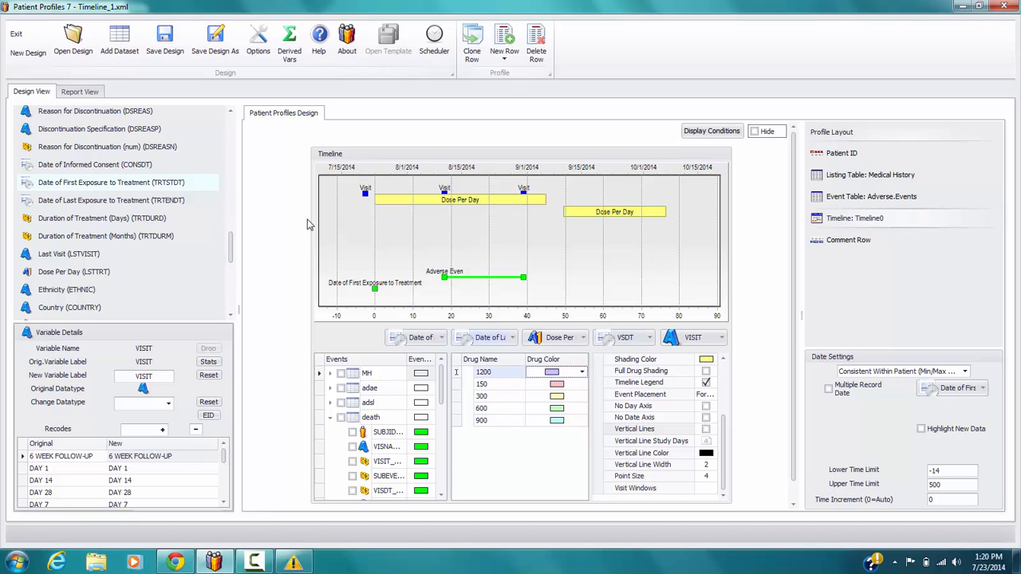
Examine the colored dose bars on the timelines of the first two patients in the report.
{"action": "left_click", "coordinate": [87, 93]}
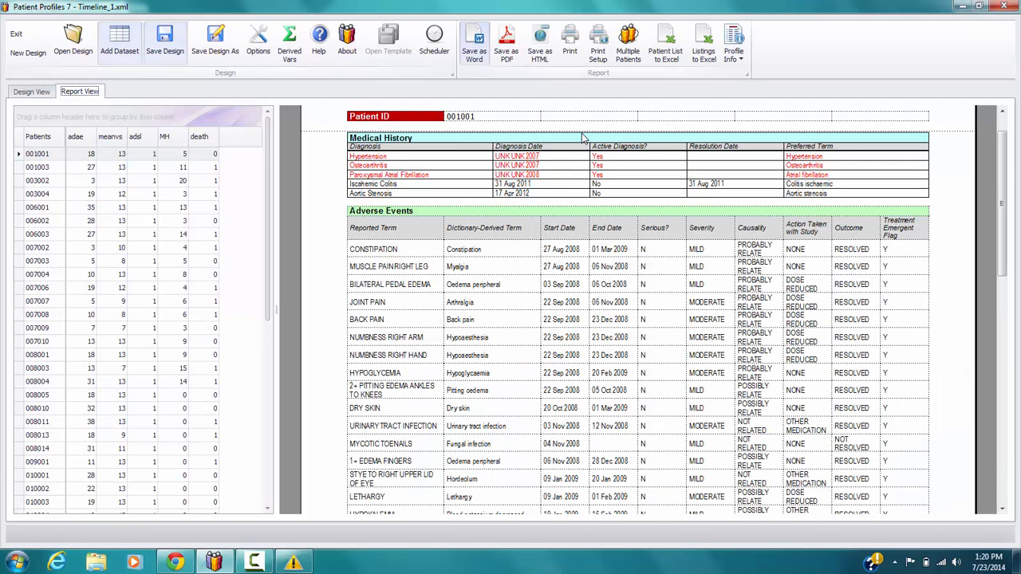
{"action": "left_click_drag", "start_coordinate": [1006, 159], "coordinate": [1010, 329]}
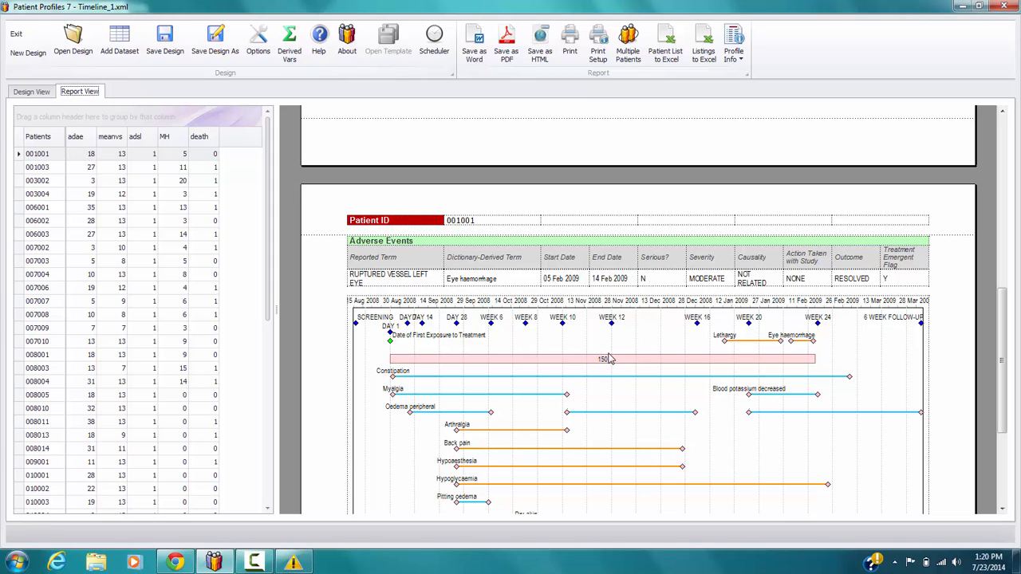
{"action": "left_click", "coordinate": [38, 168]}
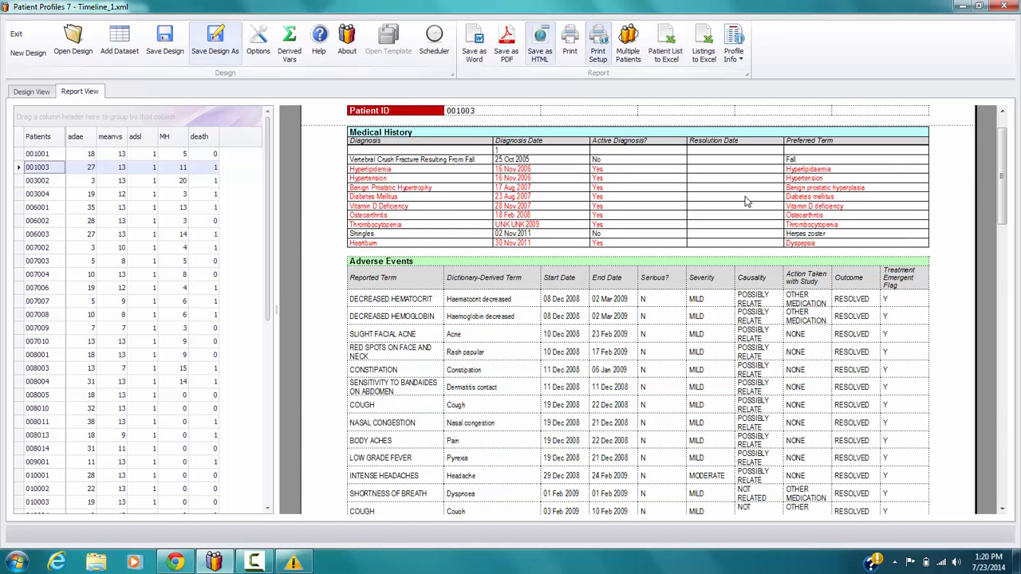
{"action": "left_click_drag", "start_coordinate": [1003, 349], "coordinate": [1004, 406]}
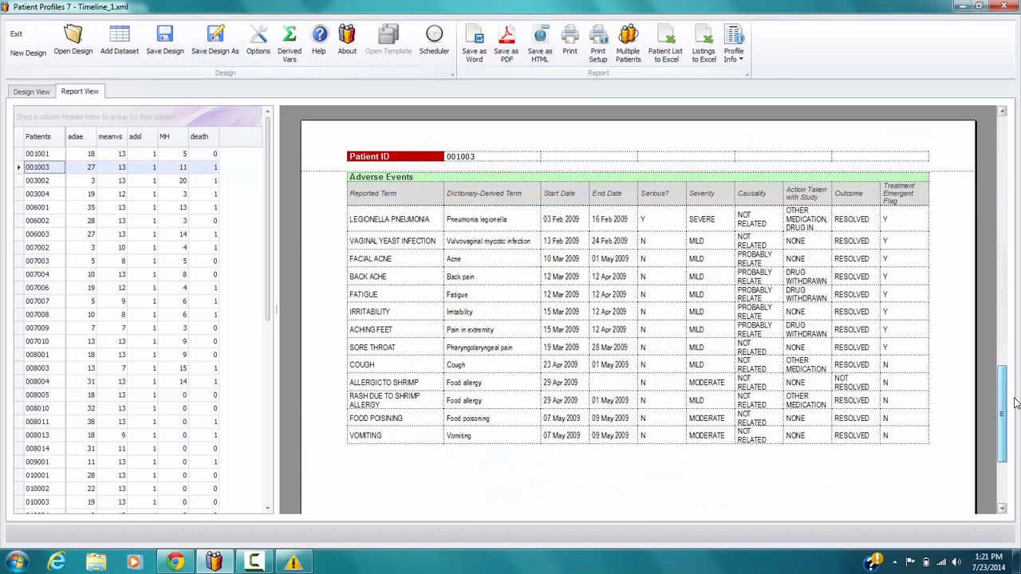
{"action": "left_click_drag", "start_coordinate": [1013, 303], "coordinate": [1012, 476]}
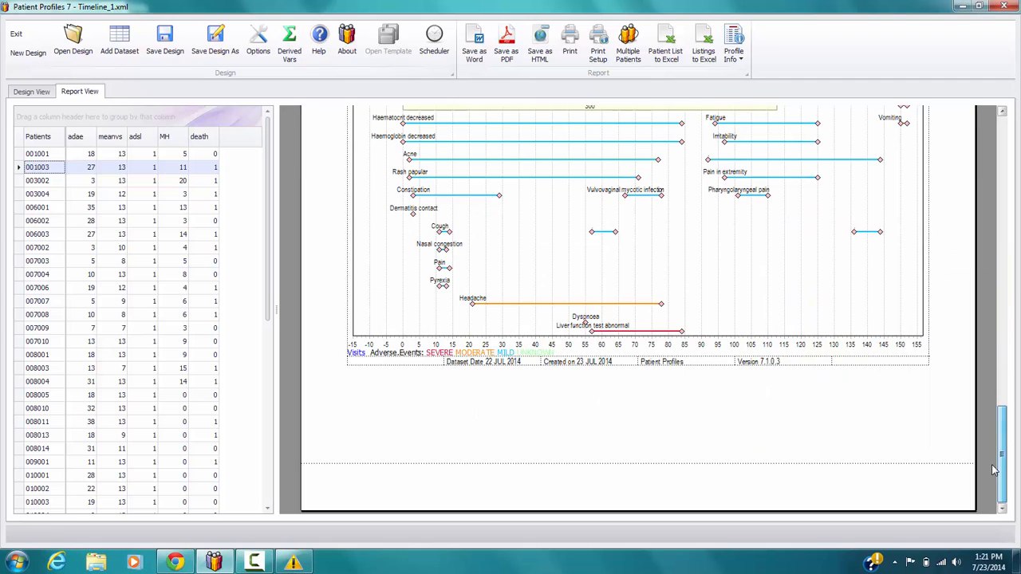
{"action": "left_click", "coordinate": [1002, 112]}
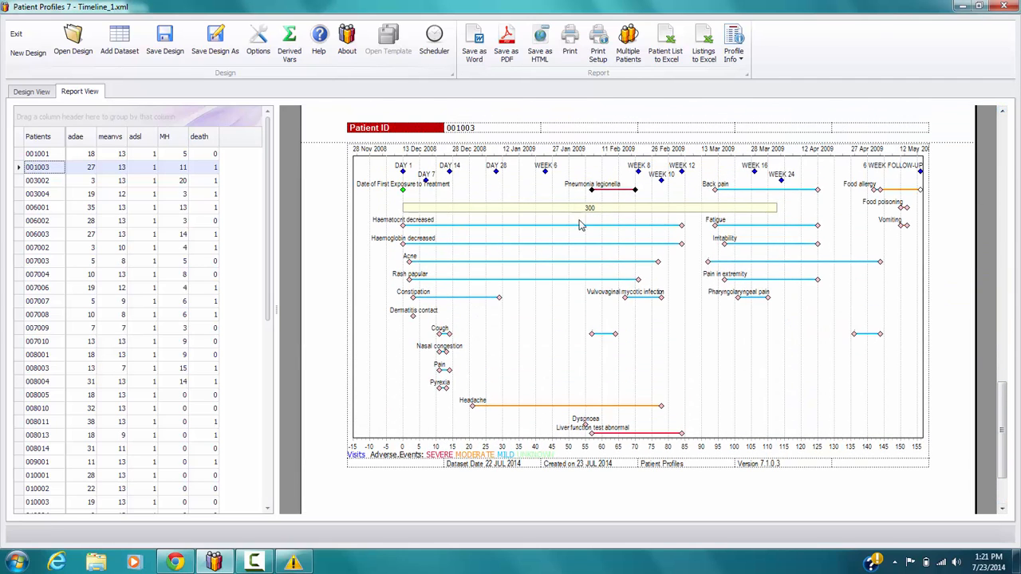
Turn on Full Drug Shading for the timeline and check the first patient's timeline in the report.
{"action": "left_click", "coordinate": [33, 93]}
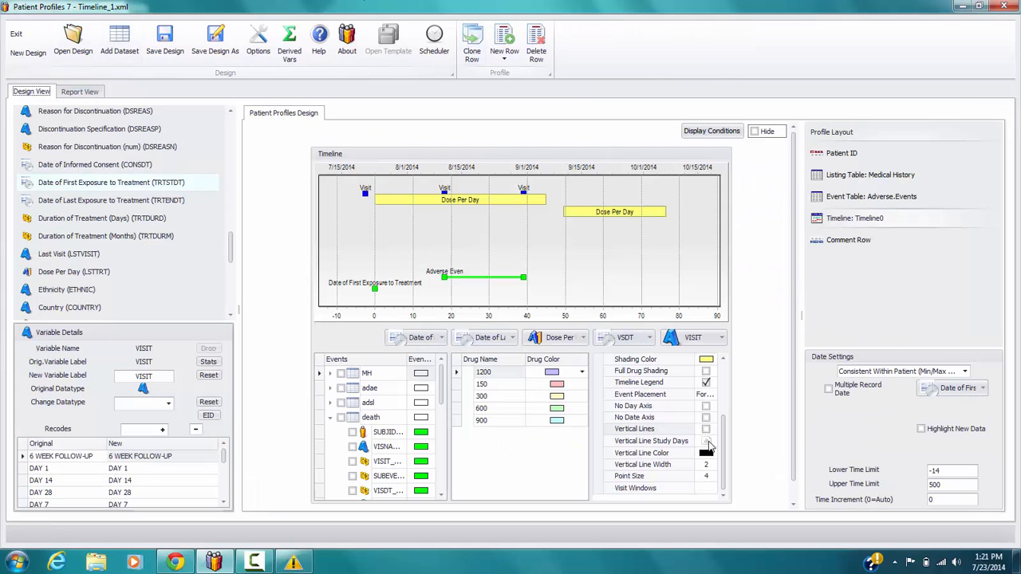
{"action": "left_click", "coordinate": [706, 372]}
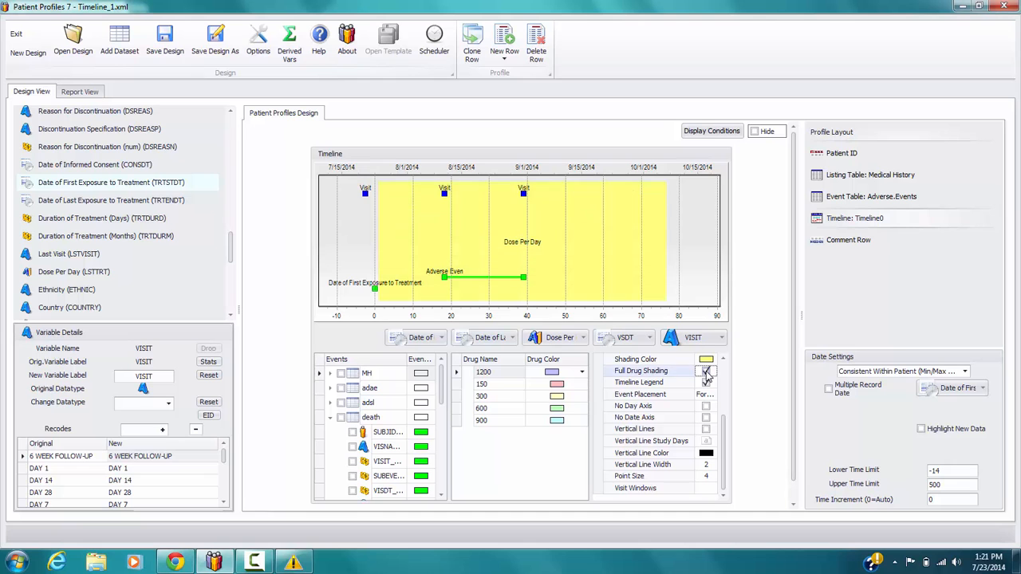
{"action": "left_click", "coordinate": [76, 91]}
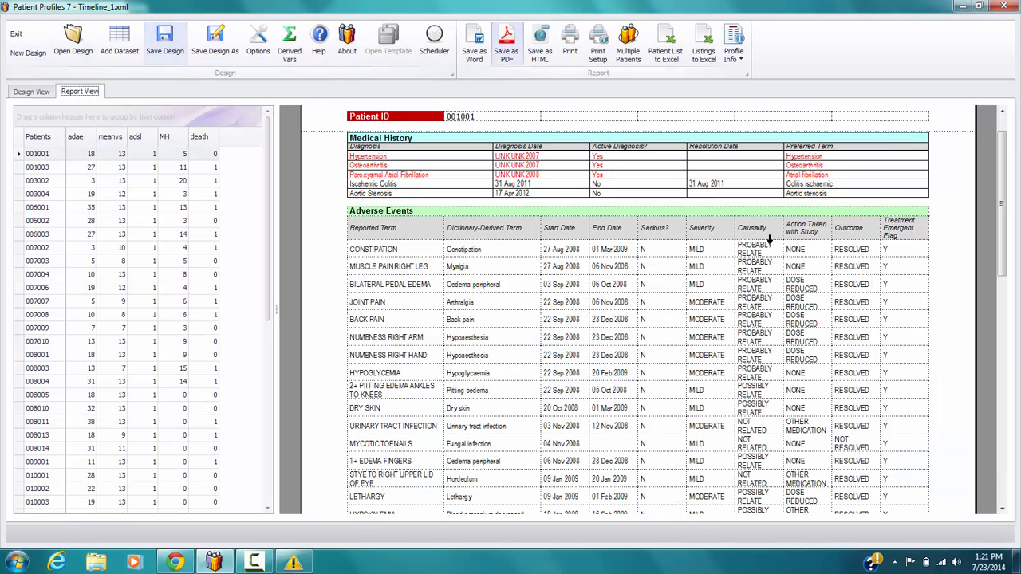
{"action": "left_click_drag", "start_coordinate": [1003, 174], "coordinate": [1002, 369]}
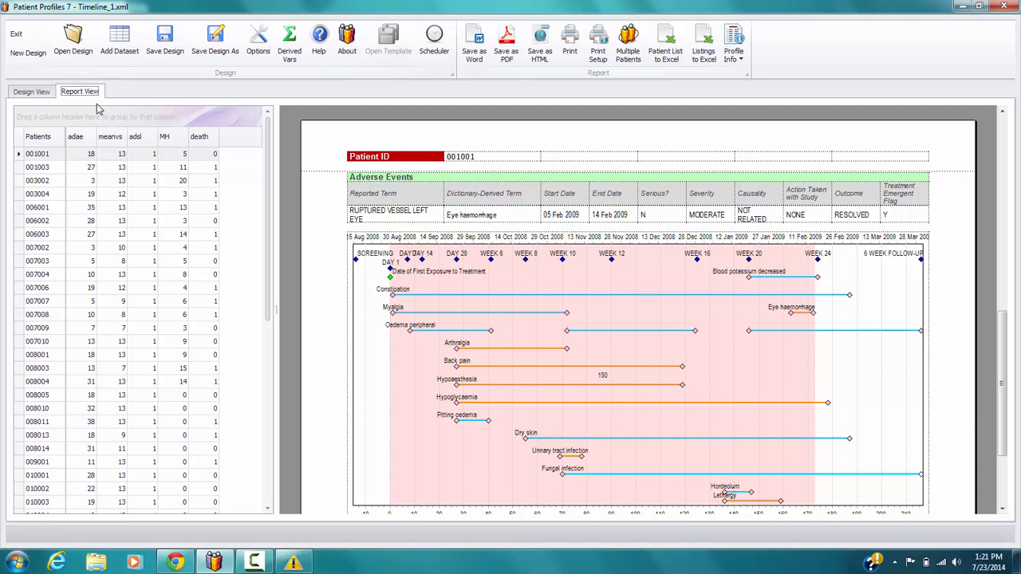
Add the Death variable from the death dataset as a timeline event and set its color to Black.
{"action": "left_click", "coordinate": [29, 92]}
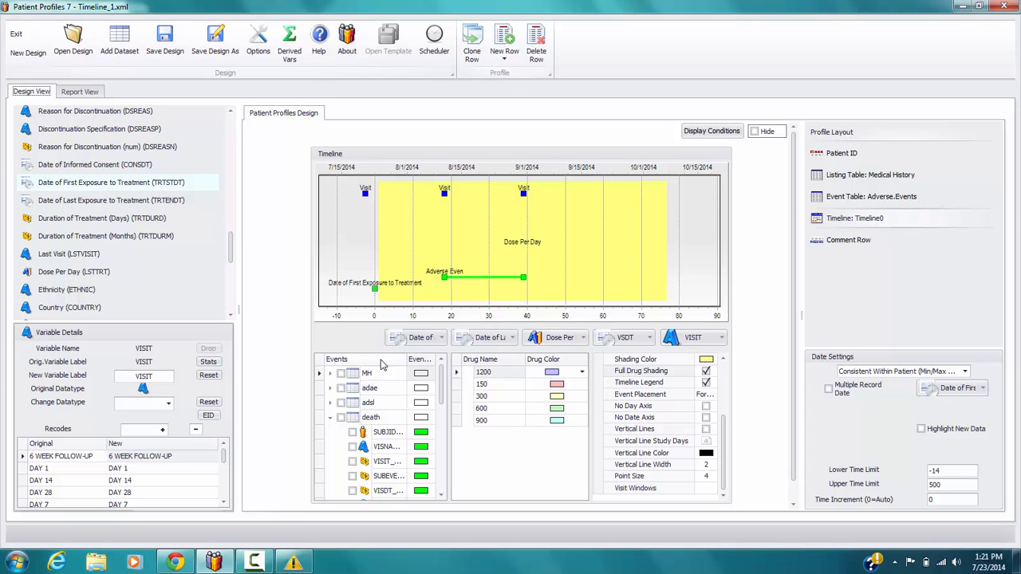
{"action": "scroll", "coordinate": [443, 388], "scroll_direction": "down", "scroll_amount": 2}
{"action": "left_click_drag", "start_coordinate": [441, 384], "coordinate": [442, 392]}
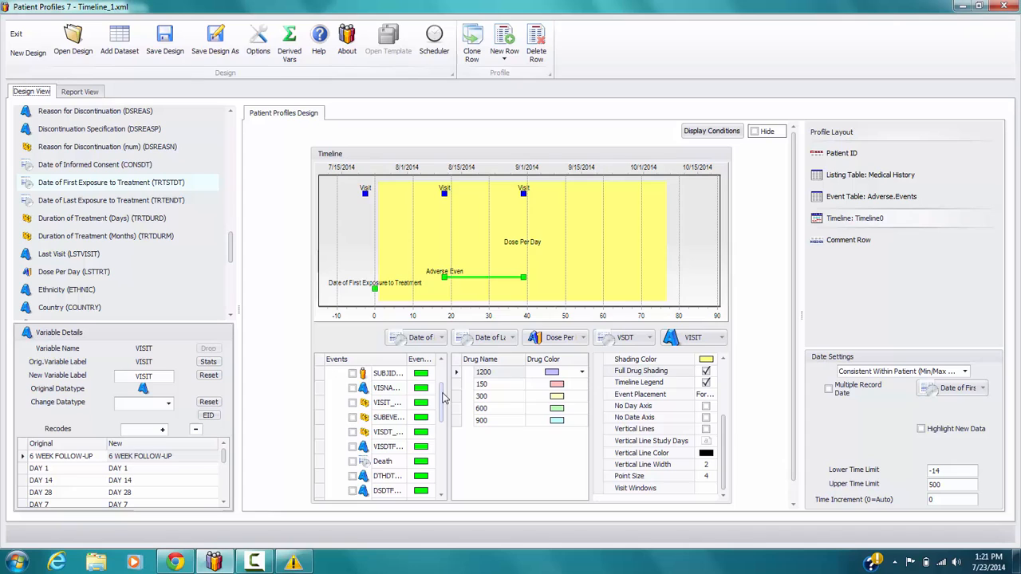
{"action": "left_click", "coordinate": [354, 463]}
{"action": "left_click", "coordinate": [419, 464]}
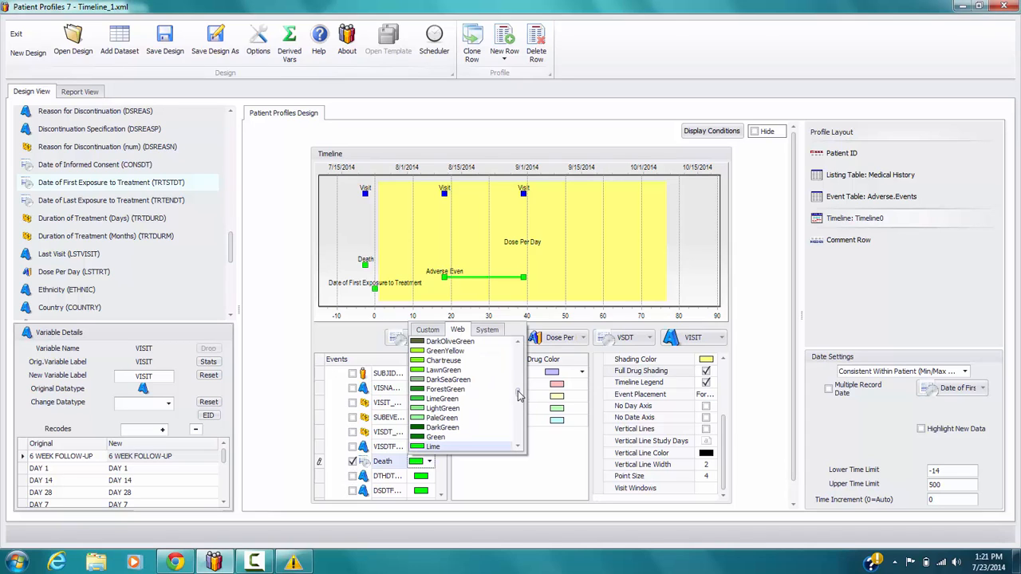
{"action": "left_click_drag", "start_coordinate": [519, 396], "coordinate": [517, 348]}
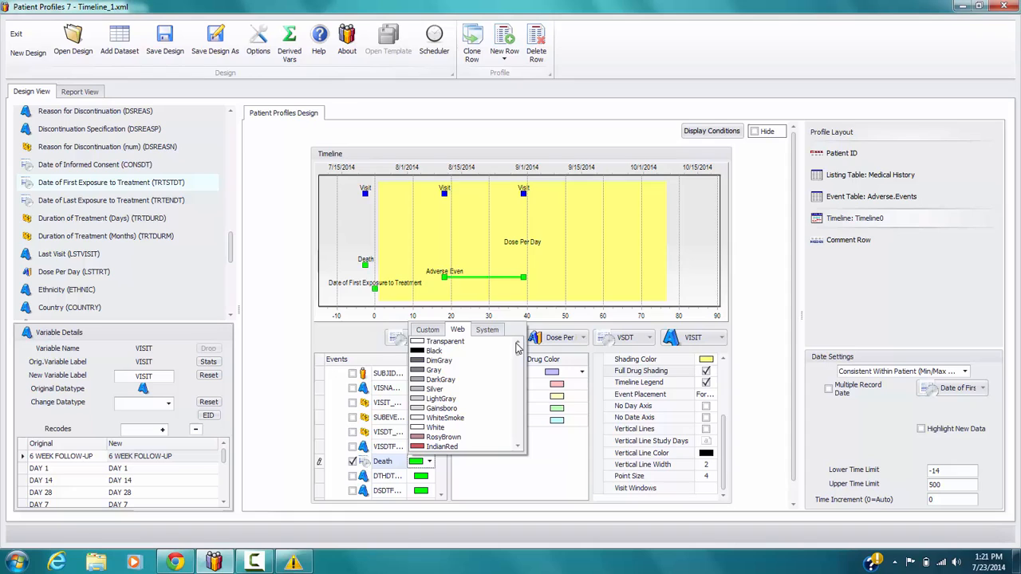
{"action": "left_click", "coordinate": [439, 352]}
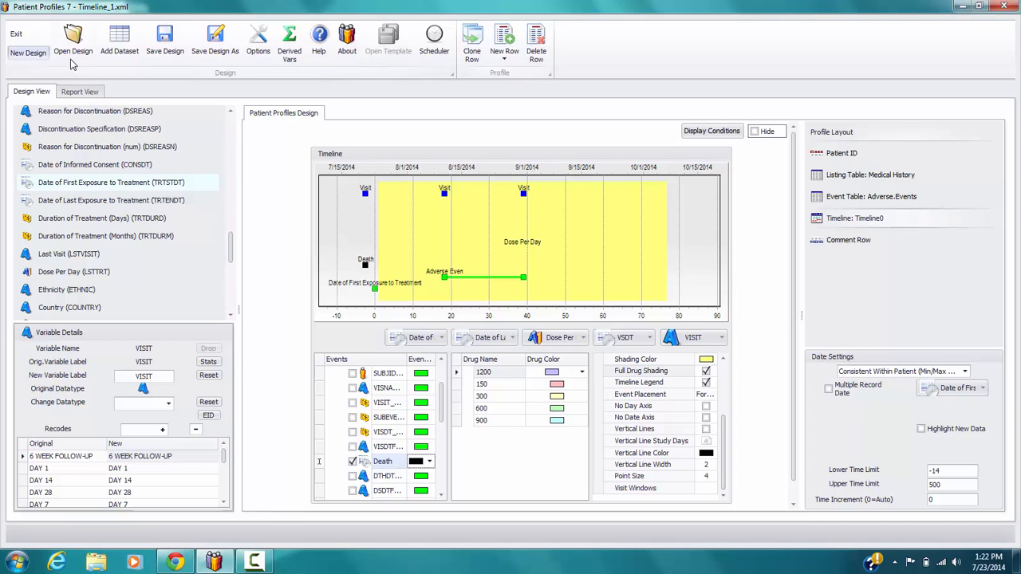
Check the death event on the second patient's timeline in the report.
{"action": "left_click", "coordinate": [77, 91]}
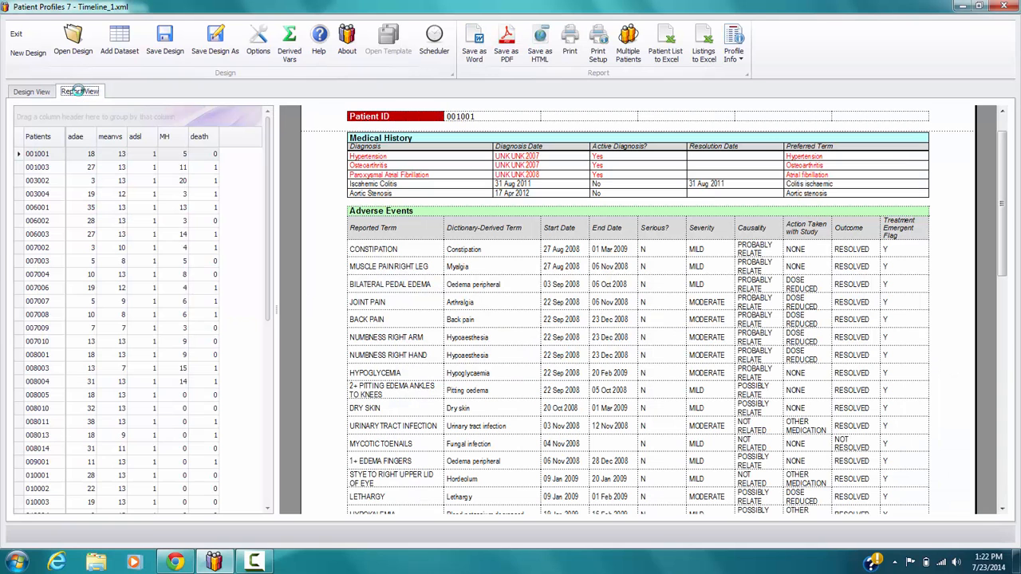
{"action": "left_click", "coordinate": [37, 169]}
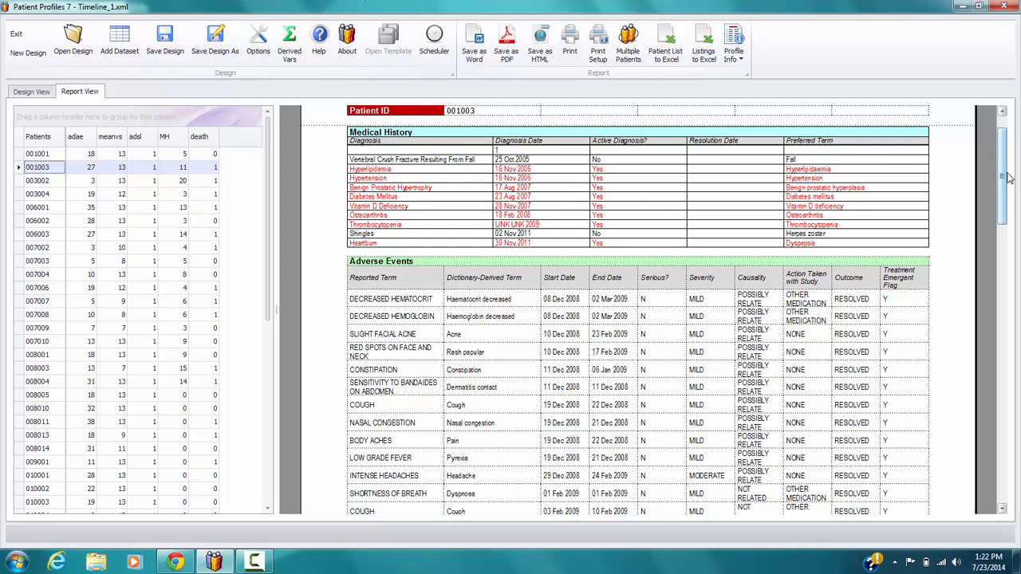
{"action": "left_click_drag", "start_coordinate": [1007, 186], "coordinate": [1013, 449]}
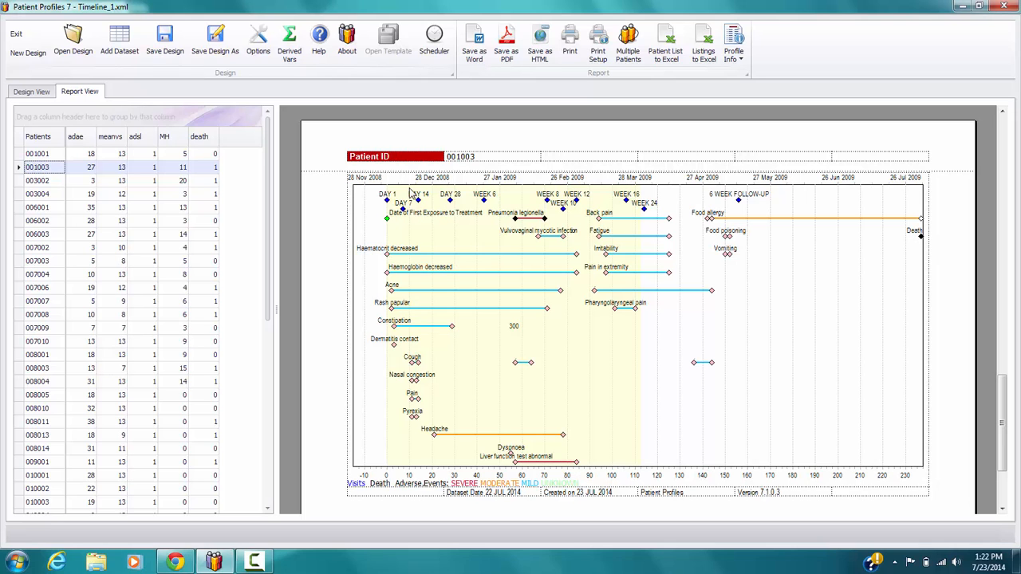
In the timeline's Visit Windows, set 6 WEEK FOLLOW-UP to visit day 210, lower limit 205 and upper limit 215.
{"action": "left_click", "coordinate": [32, 91]}
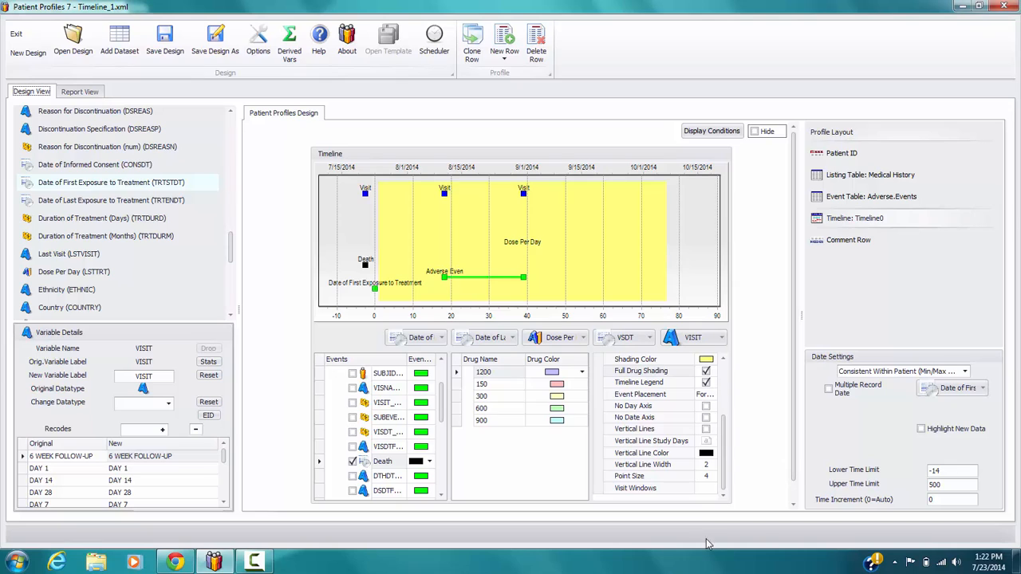
{"action": "left_click", "coordinate": [714, 491]}
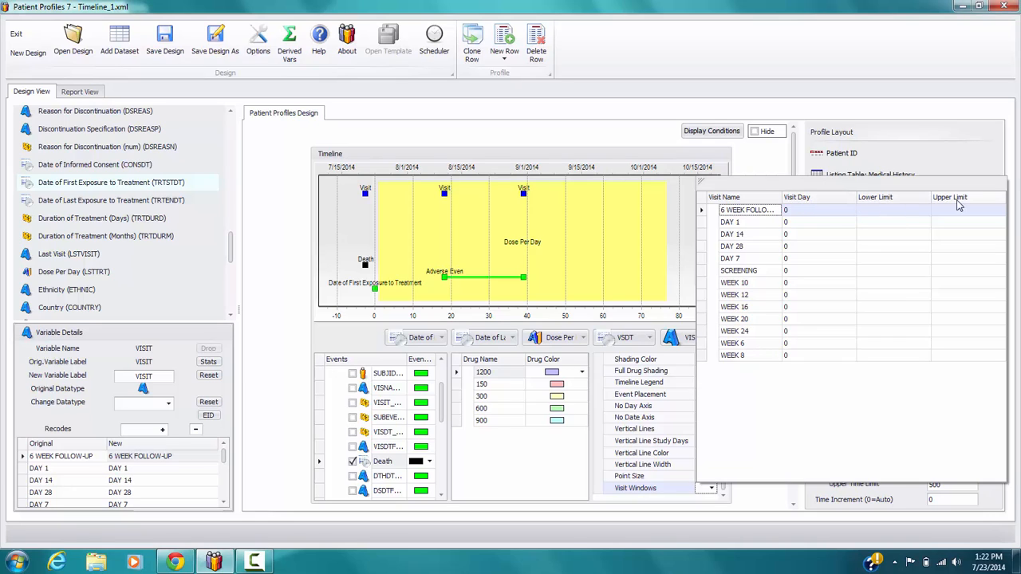
{"action": "left_click", "coordinate": [792, 211]}
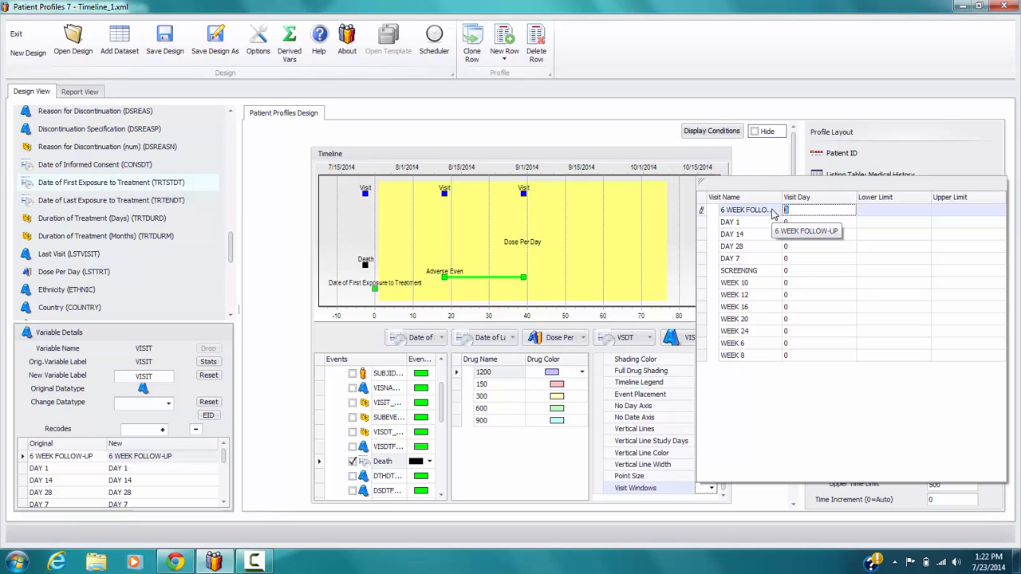
{"action": "type", "text": "21-"}
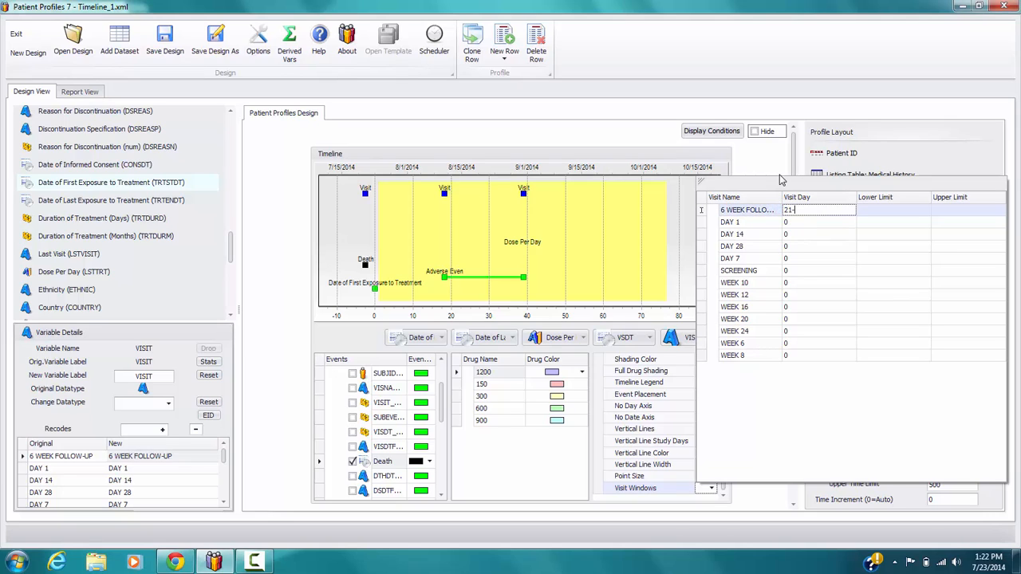
{"action": "type", "text": "0"}
{"action": "left_click", "coordinate": [876, 212]}
{"action": "type", "text": "2"}
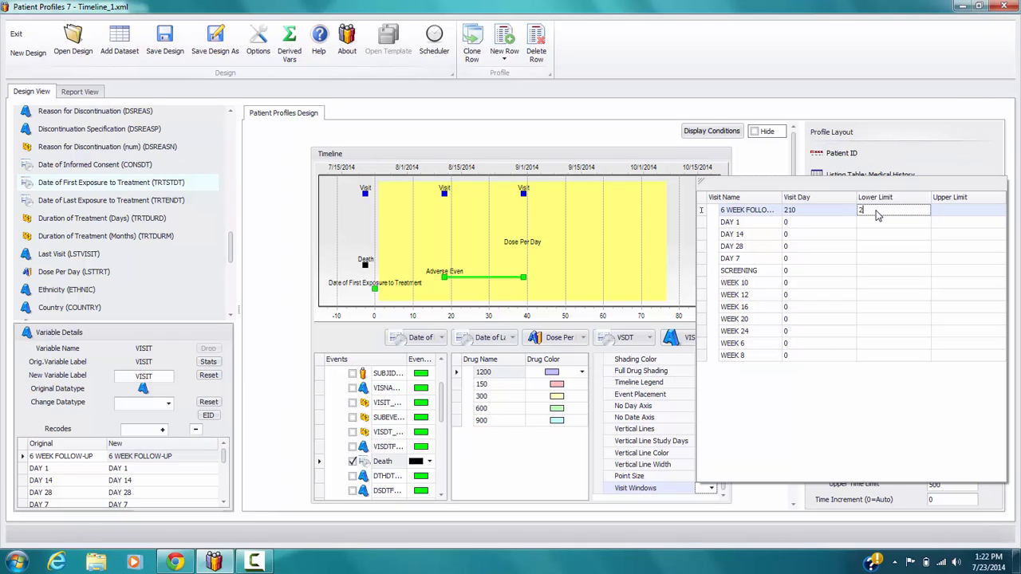
{"action": "type", "text": "05"}
{"action": "left_click", "coordinate": [953, 213]}
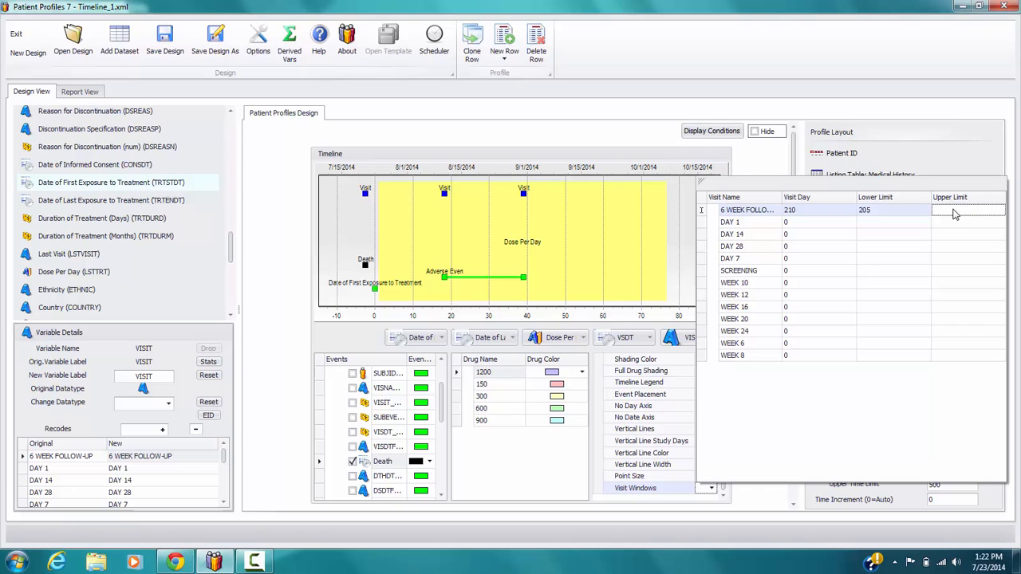
{"action": "type", "text": "215"}
Set the DAY 1 visit window to visit day 1 with lower and upper limits of 1.
{"action": "left_click", "coordinate": [821, 223]}
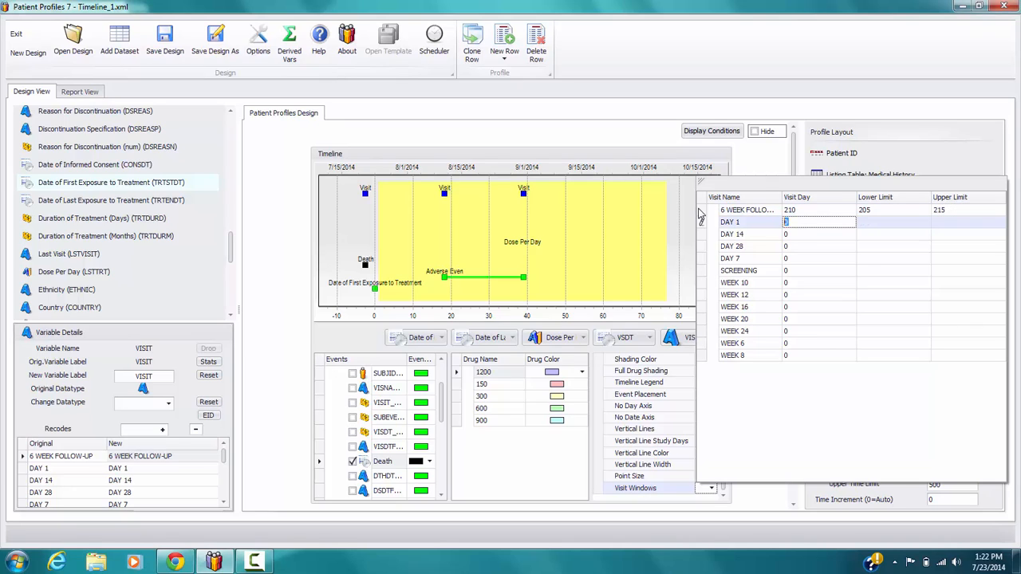
{"action": "type", "text": "1"}
{"action": "left_click", "coordinate": [871, 223]}
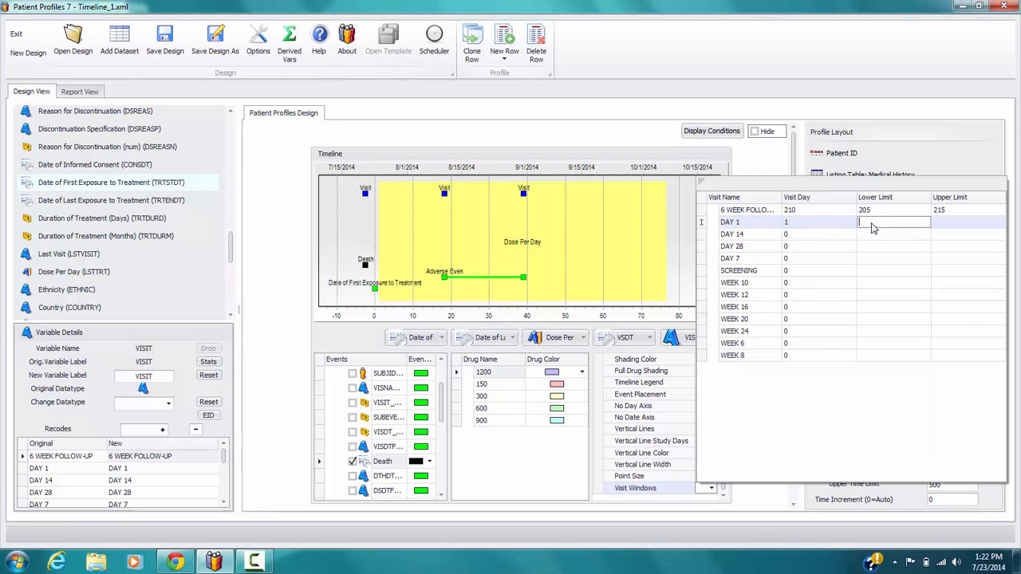
{"action": "type", "text": "1"}
{"action": "left_click", "coordinate": [938, 227]}
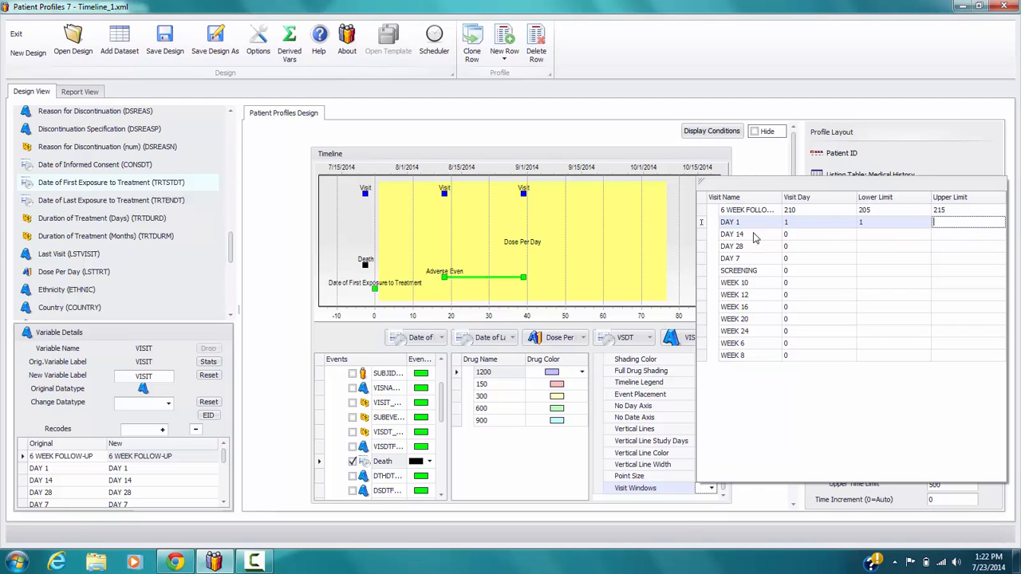
{"action": "type", "text": "1"}
Set the DAY 14 visit window to visit day 14, lower limit 13 and upper limit 15, and close the window list.
{"action": "key", "text": "Tab"}
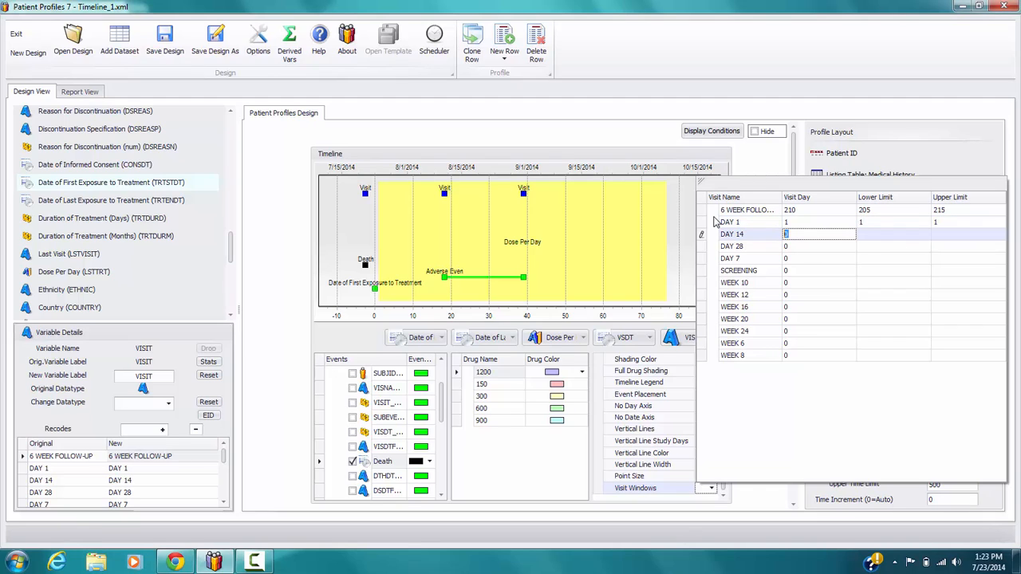
{"action": "type", "text": "14"}
{"action": "left_click", "coordinate": [874, 238]}
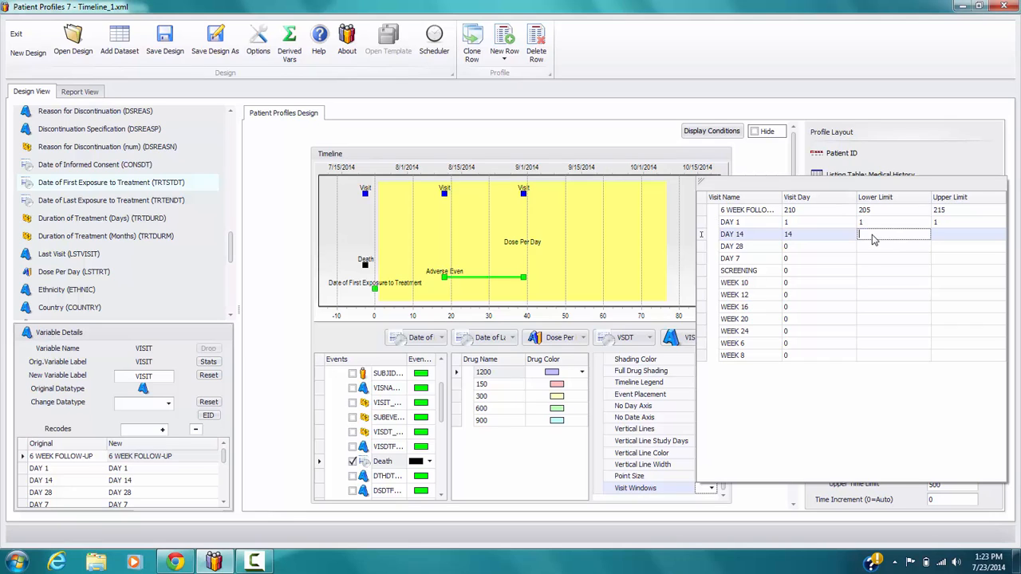
{"action": "type", "text": "13"}
{"action": "left_click", "coordinate": [944, 243]}
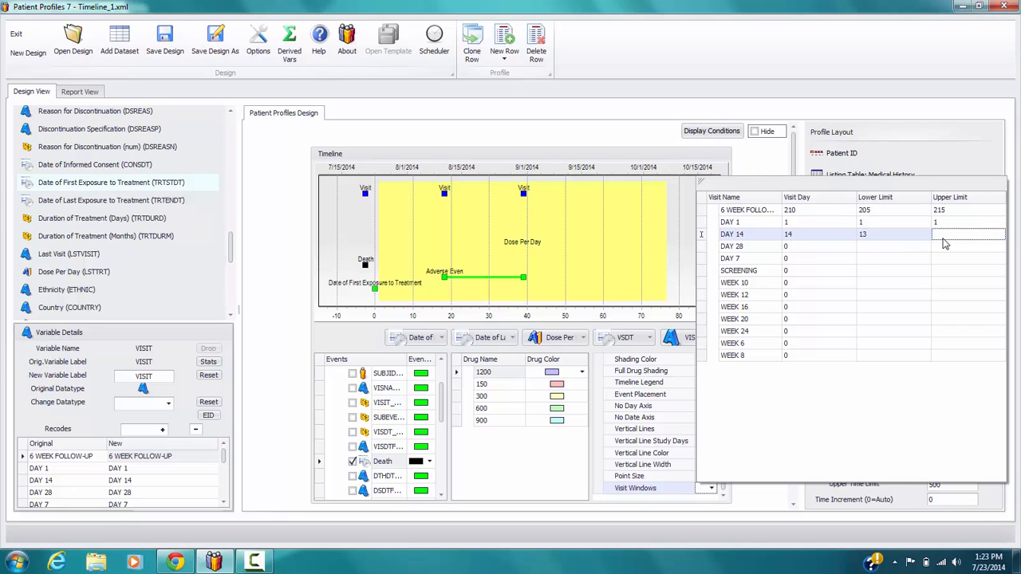
{"action": "type", "text": "15"}
{"action": "left_click", "coordinate": [758, 164]}
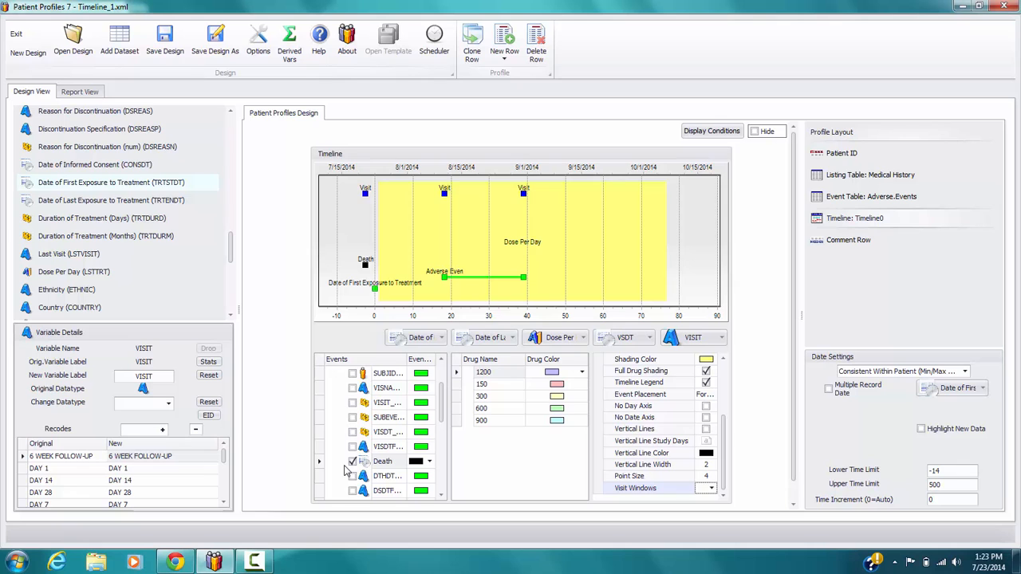
Switch to QueryMap in Chrome and examine the Visits study-day trend table and the visit window definitions beneath it.
{"action": "left_click", "coordinate": [175, 562]}
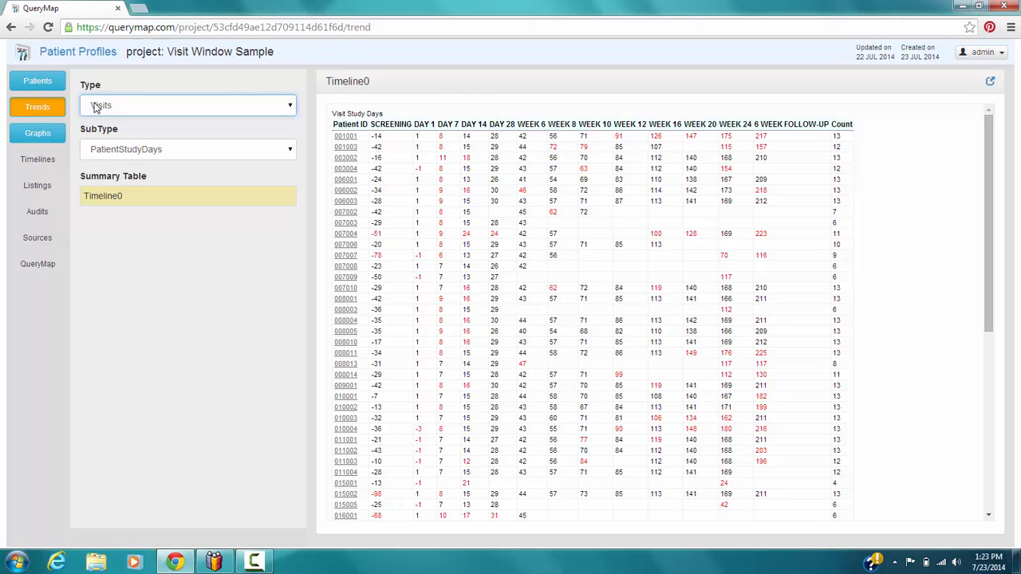
{"action": "left_click", "coordinate": [293, 105]}
{"action": "left_click", "coordinate": [293, 107]}
{"action": "left_click_drag", "start_coordinate": [989, 148], "coordinate": [1002, 369]}
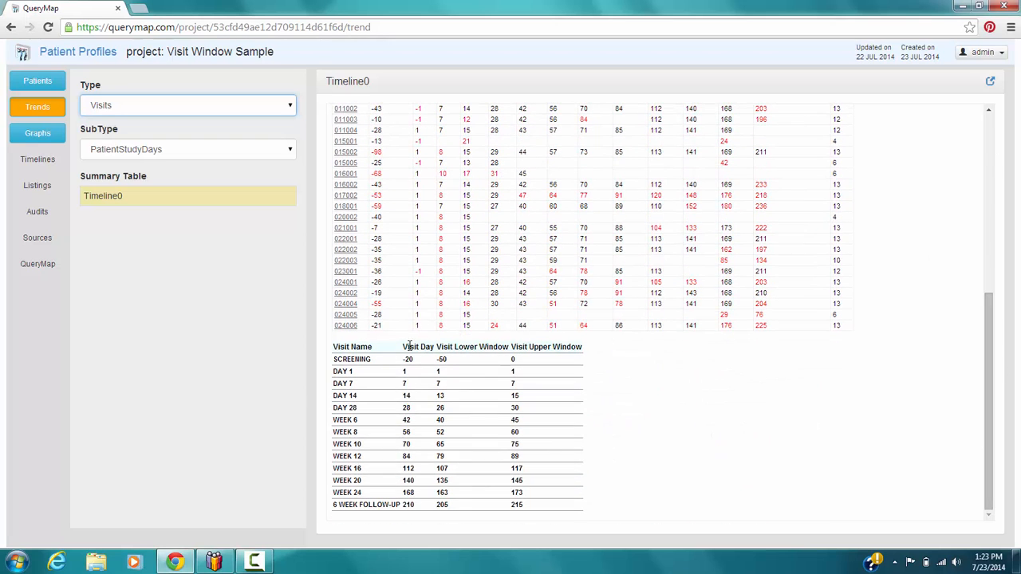